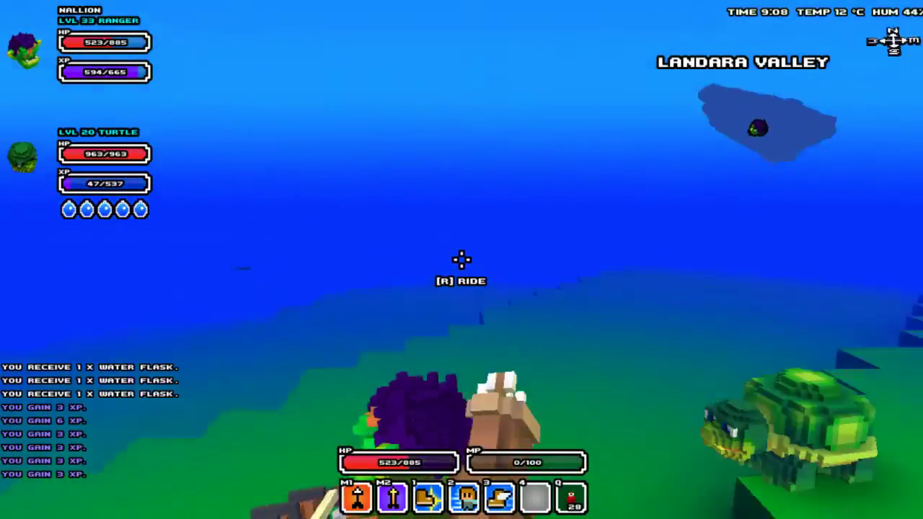
Step: Open the world map centred on Landara Valley
key("m")
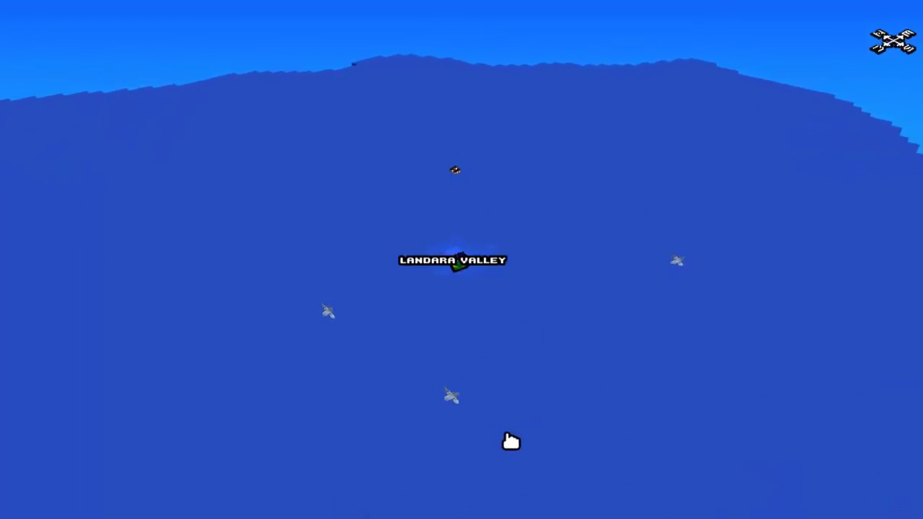
Step: Close the map and fight the nearby Lemon Beetles for XP
key("m")
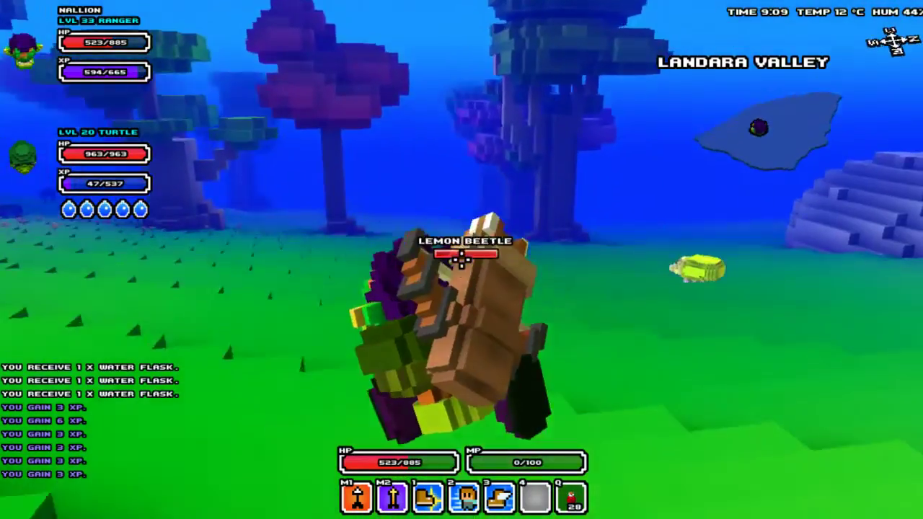
left_click(462, 259)
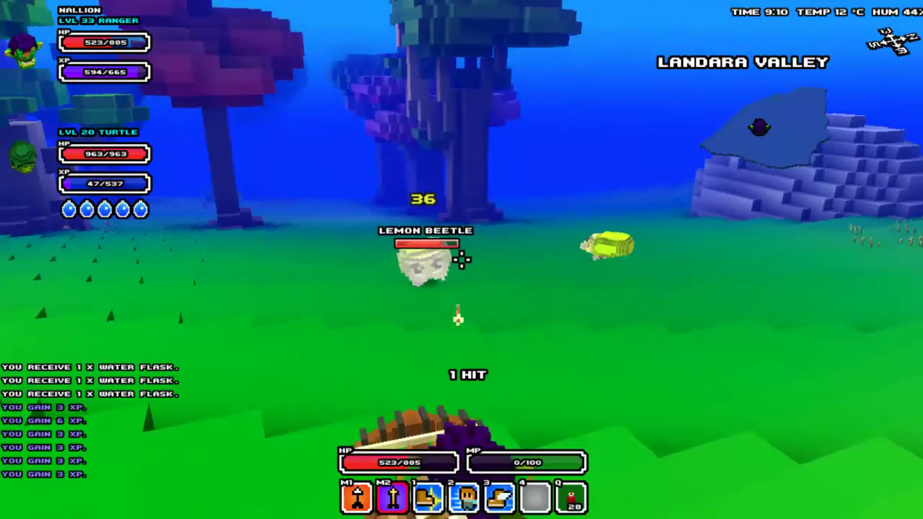
right_click(461, 259)
left_click(461, 259)
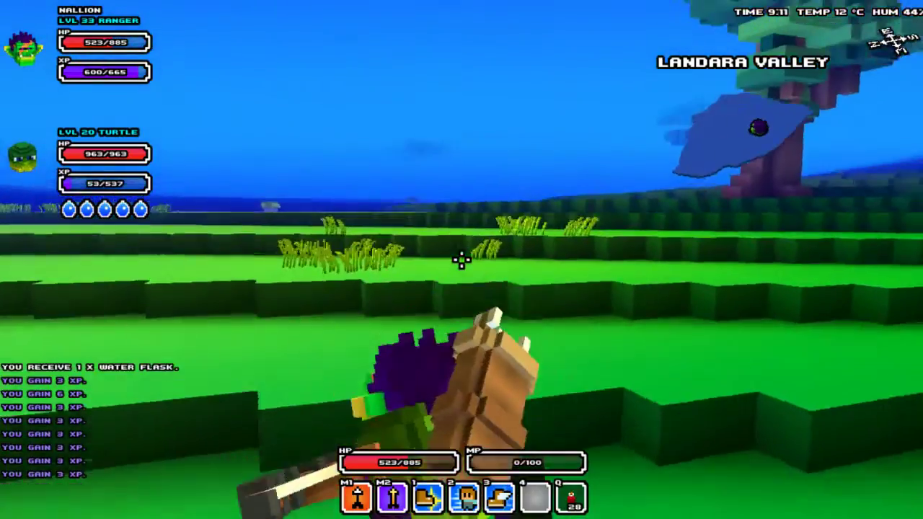
Step: Run across the grass terraces toward the trees where more beetles gather
key("w")
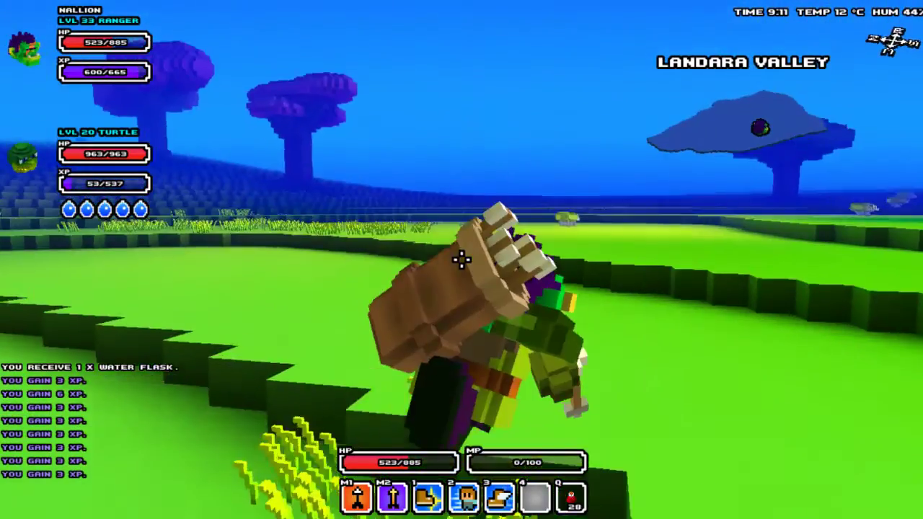
key("w")
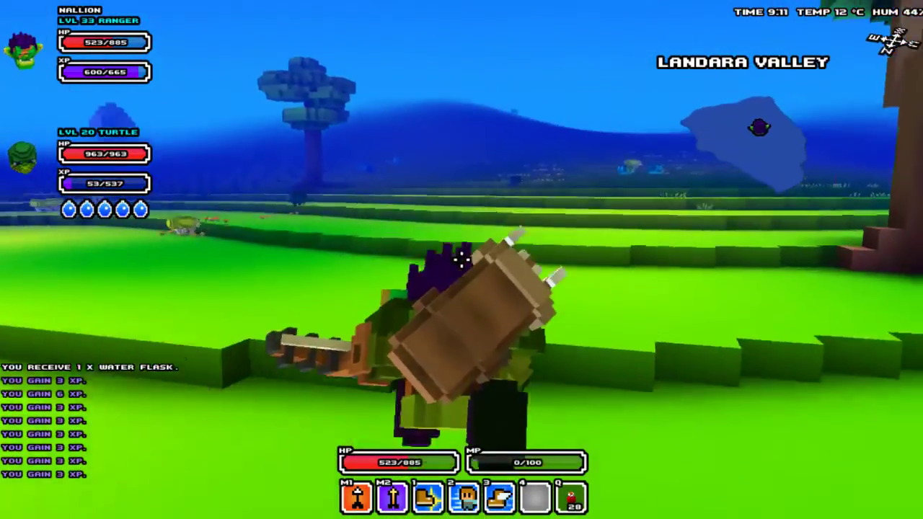
key("w")
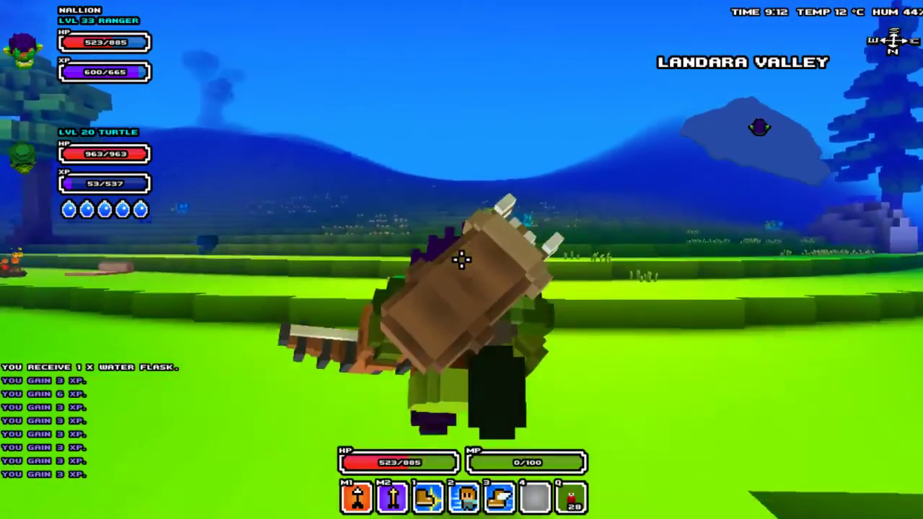
key("w")
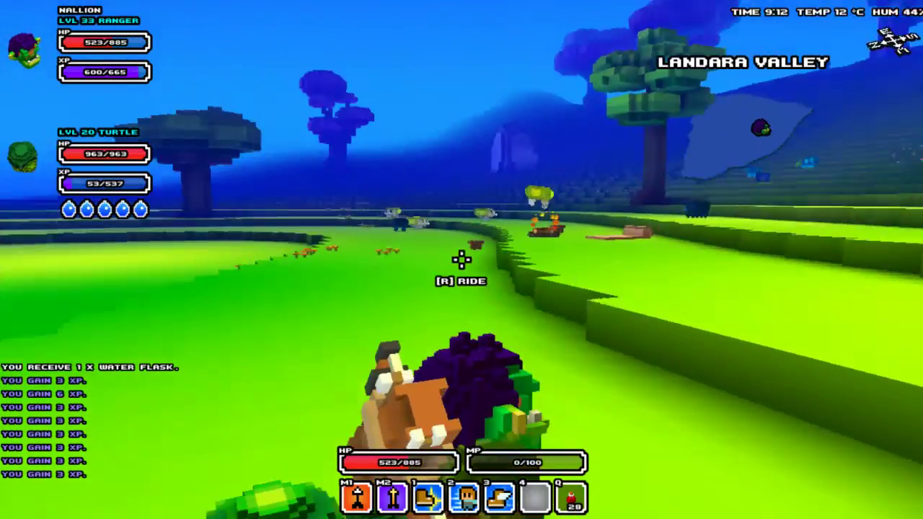